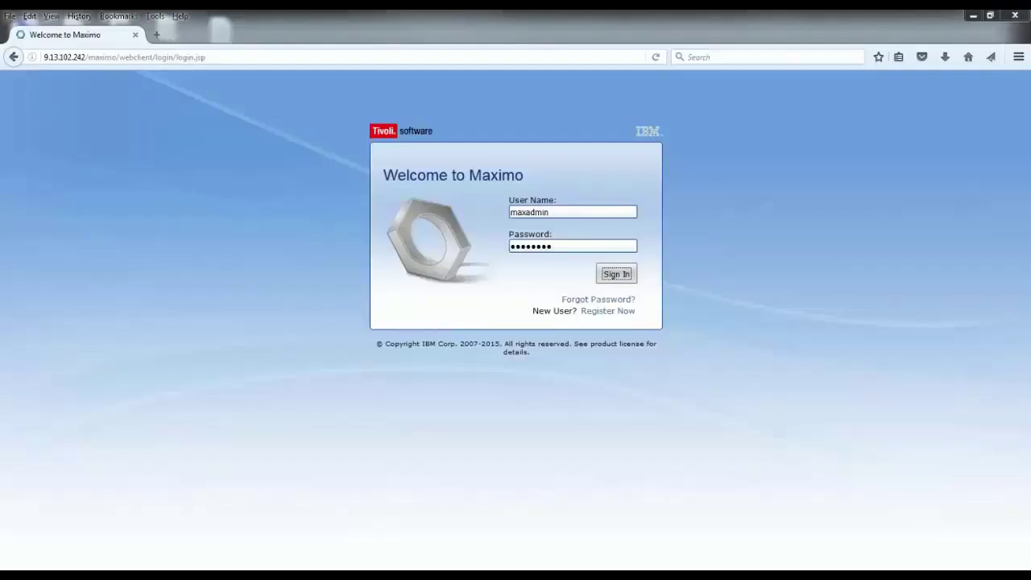
Sign in as administrator and open the Users application from Go To > Security
{"action": "left_click", "coordinate": [609, 277]}
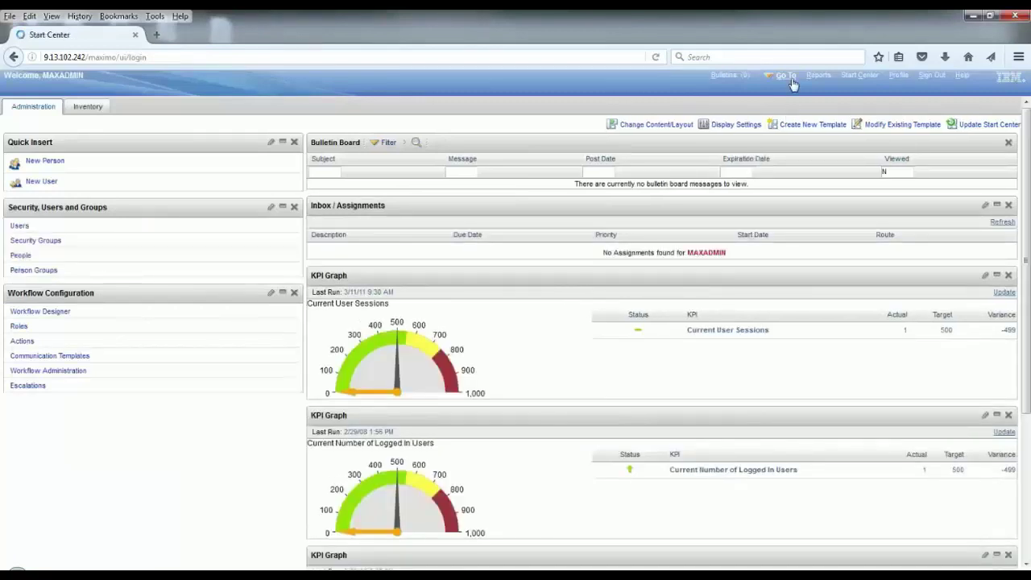
{"action": "left_click", "coordinate": [792, 82]}
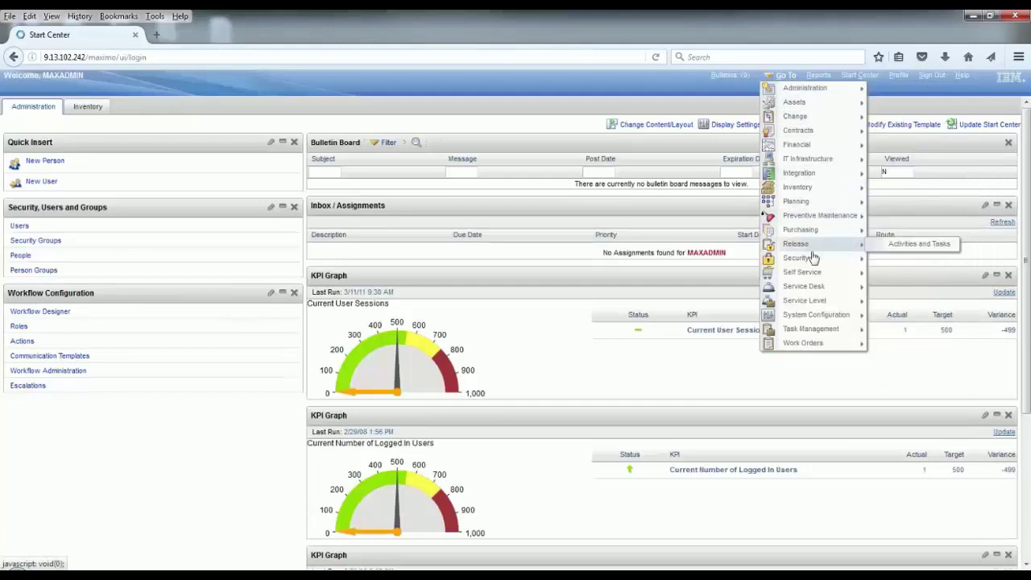
{"action": "mouse_move", "coordinate": [814, 266]}
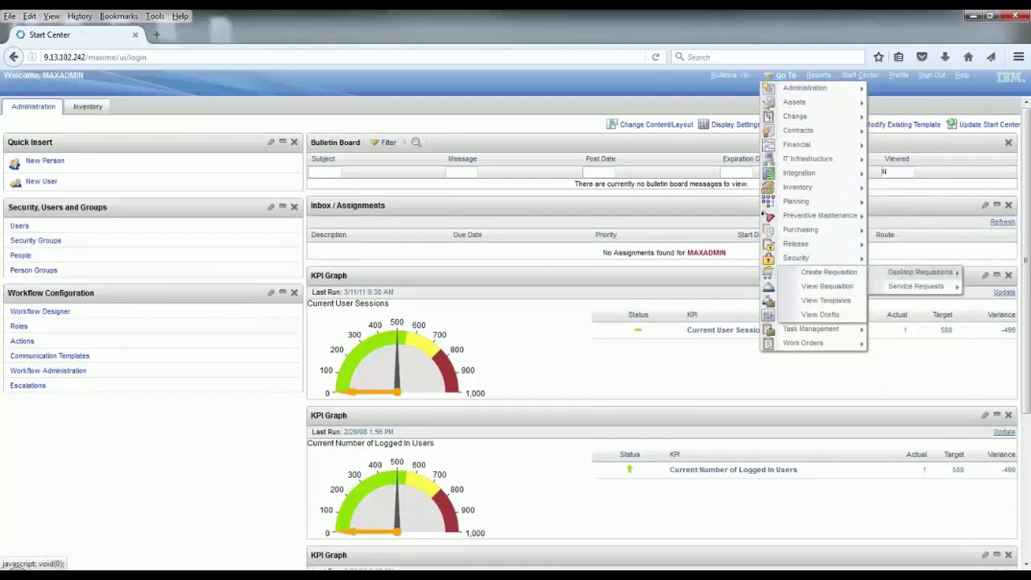
{"action": "mouse_move", "coordinate": [858, 257]}
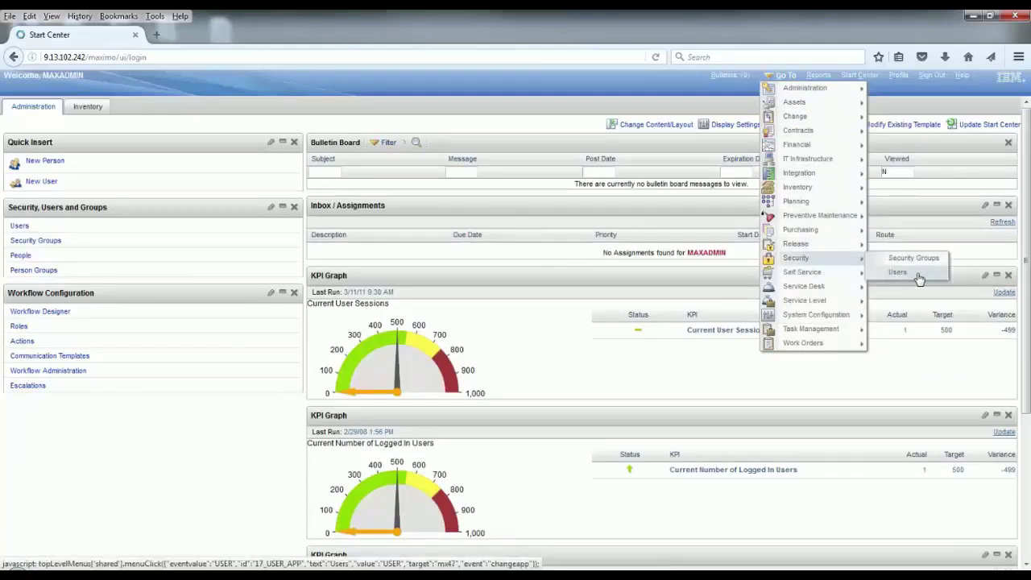
{"action": "left_click", "coordinate": [920, 276]}
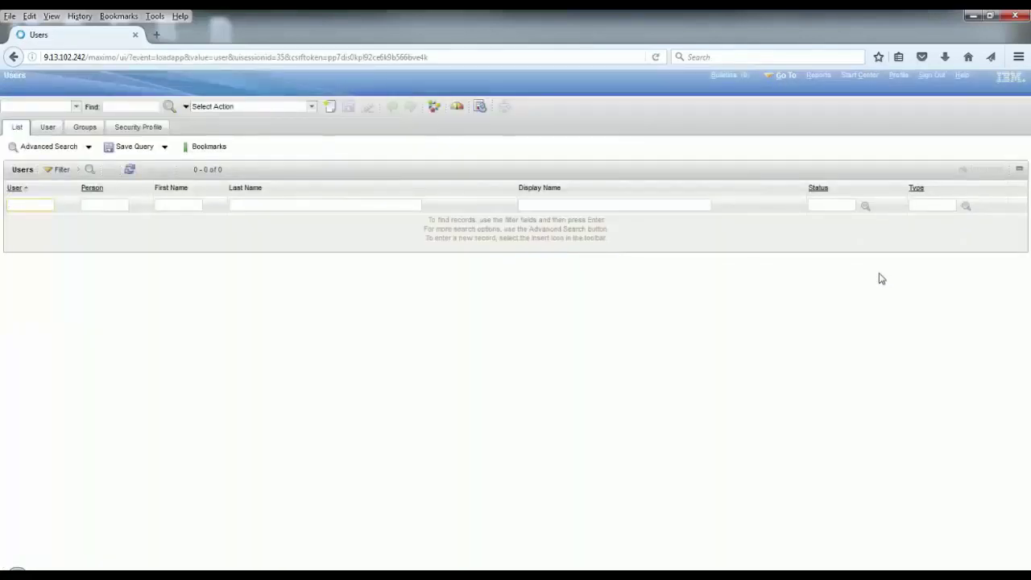
Create a new user record with user ID MYUSER
{"action": "left_click", "coordinate": [330, 107]}
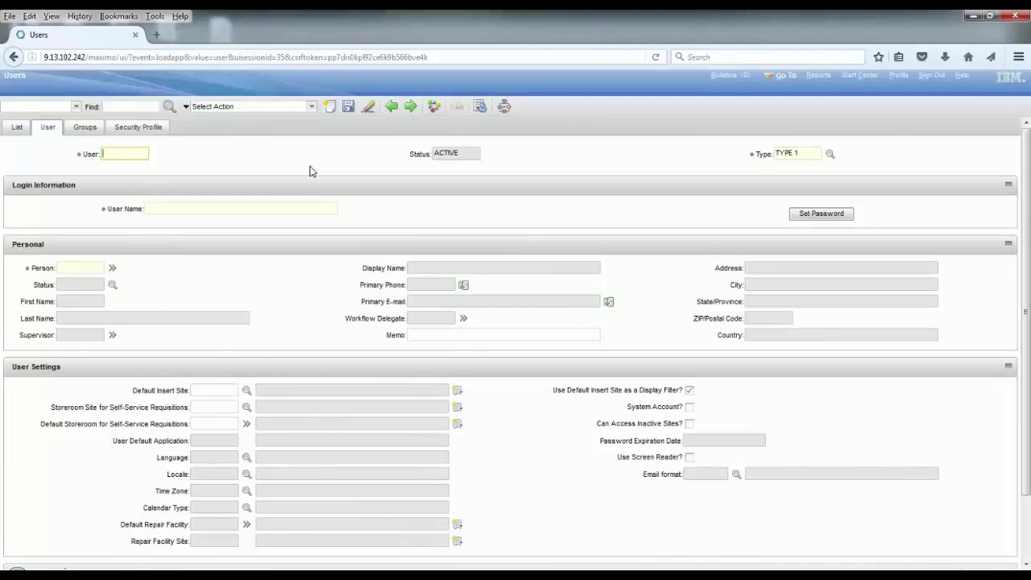
{"action": "type", "text": "MYUS"}
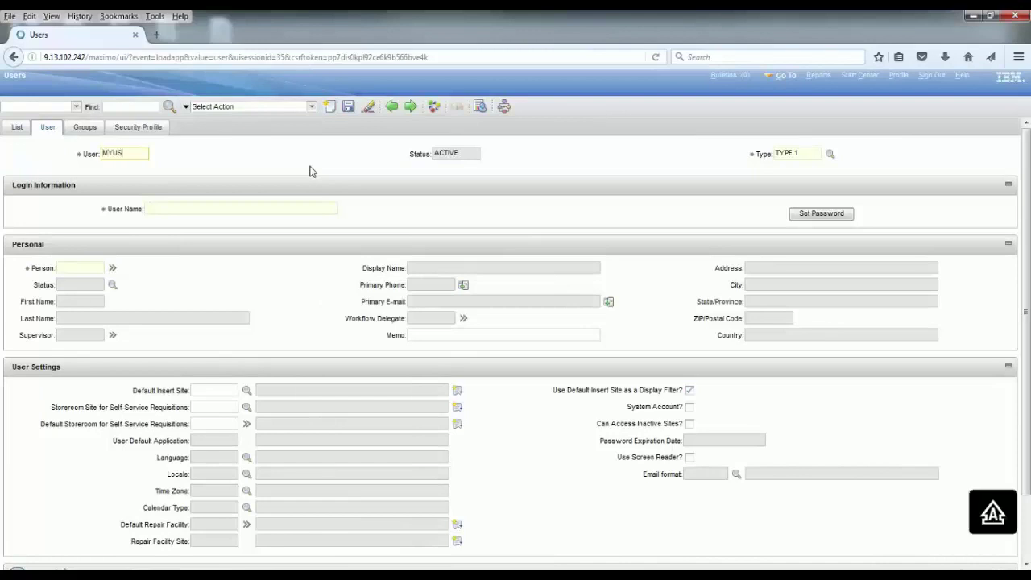
{"action": "type", "text": "ER"}
{"action": "key", "text": "Tab"}
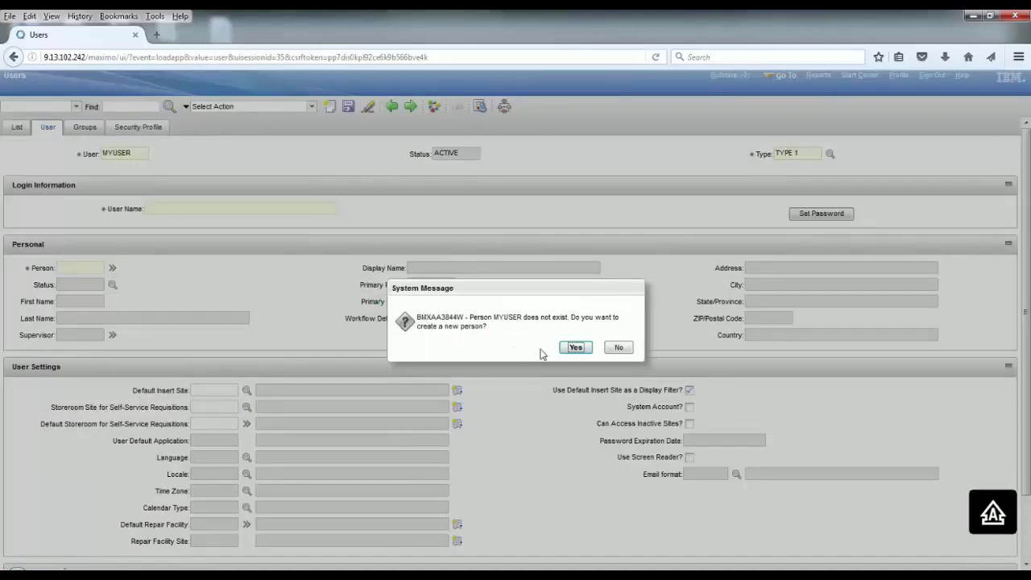
Create the linked person with the user's first and last names, and retype the login name in lowercase
{"action": "left_click", "coordinate": [575, 348]}
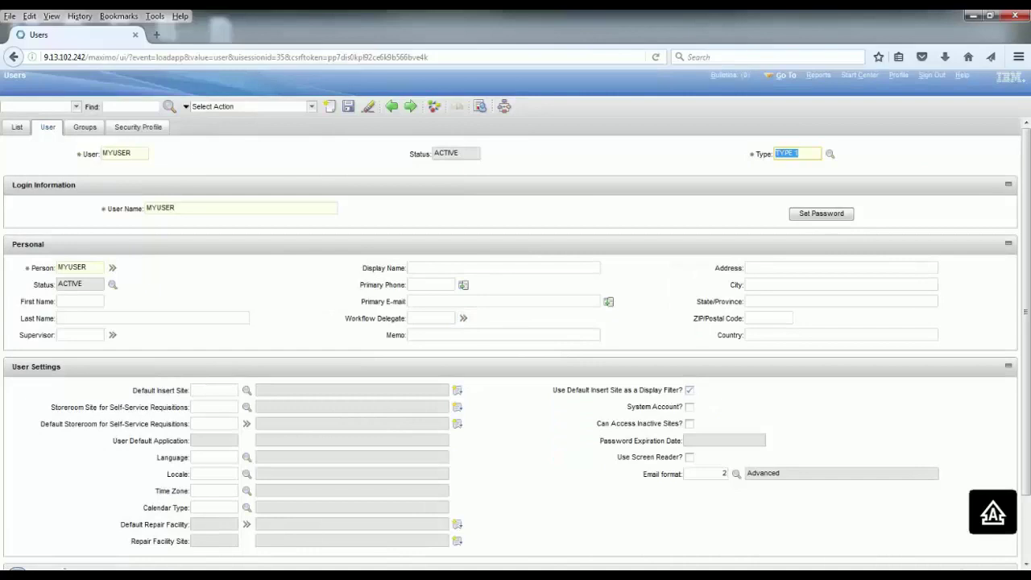
{"action": "left_click", "coordinate": [88, 302]}
{"action": "key", "text": "Tab"}
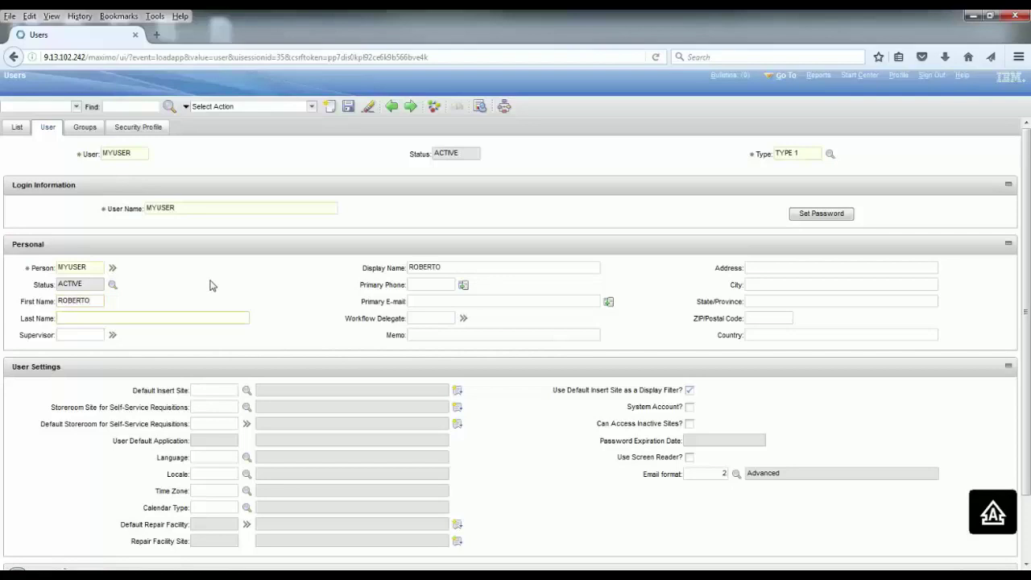
{"action": "key", "text": "Tab"}
{"action": "double_click", "coordinate": [271, 208]}
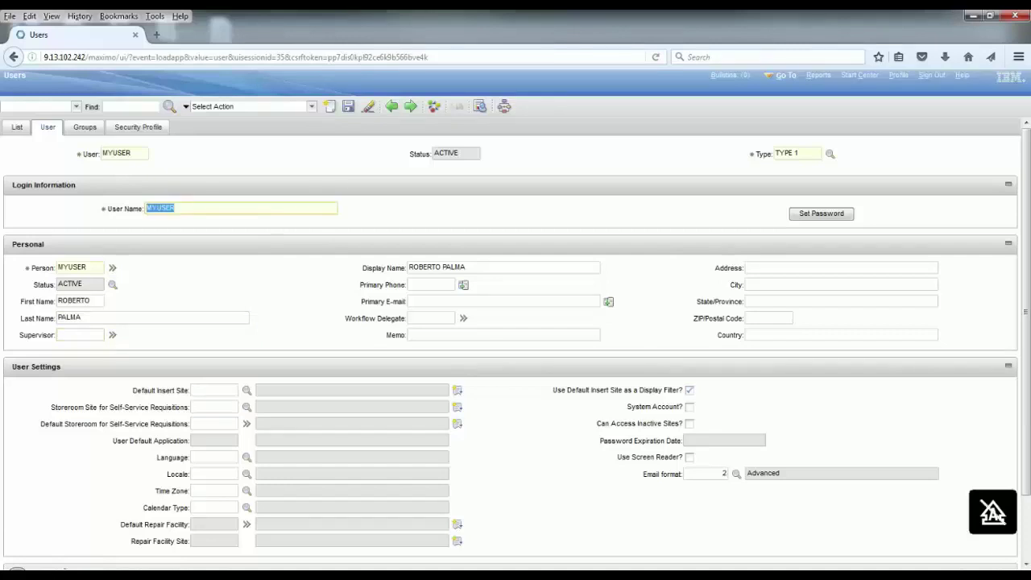
{"action": "type", "text": "myuser1"}
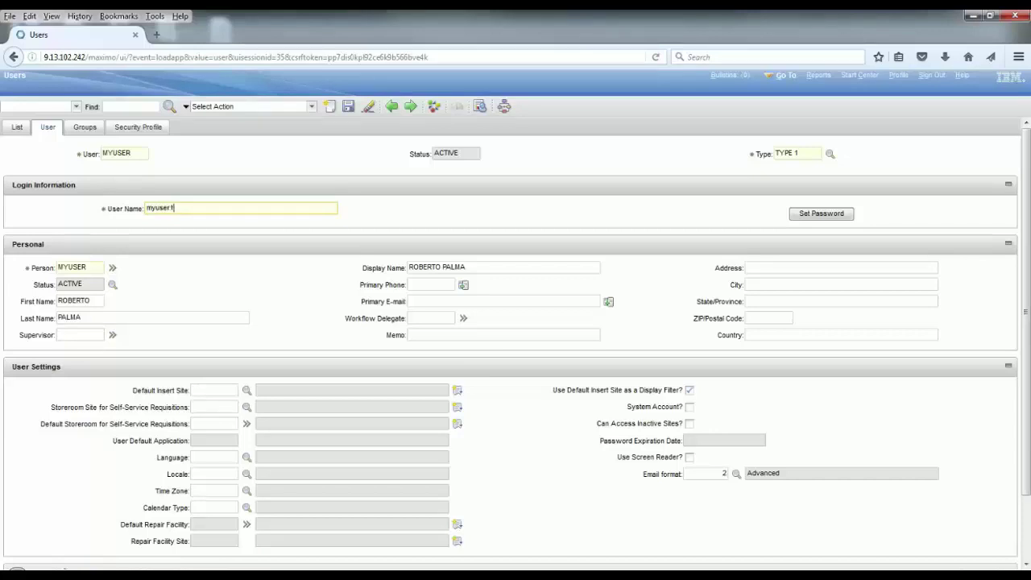
Set and confirm the user's password, with no expiry after first login
{"action": "left_click", "coordinate": [820, 213]}
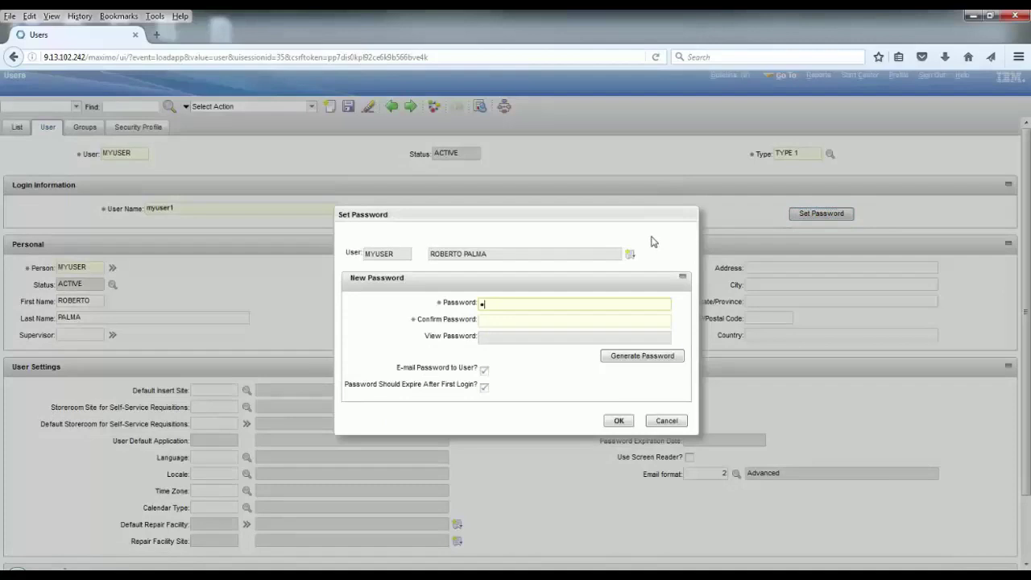
{"action": "type", "text": "password123"}
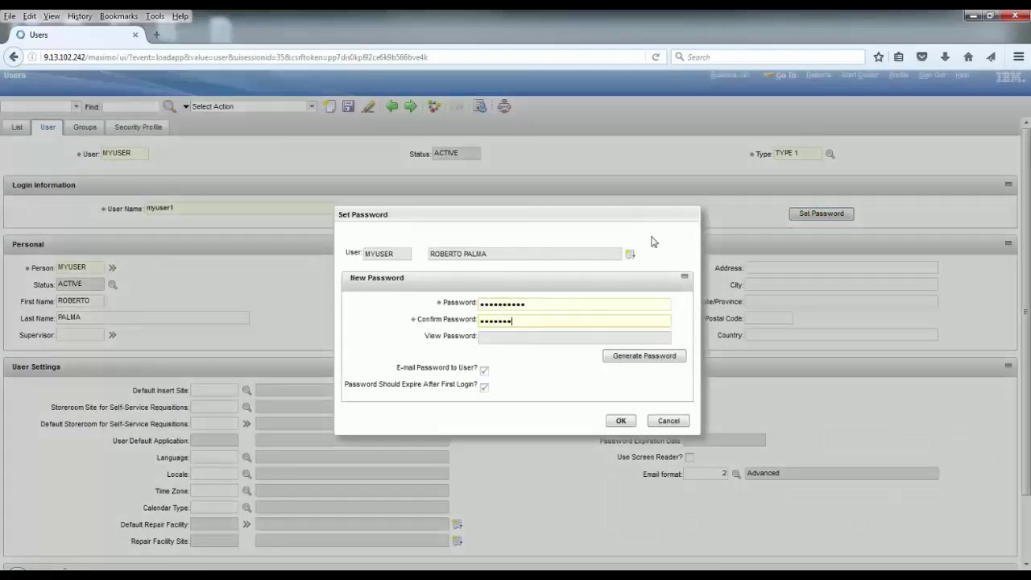
{"action": "type", "text": "password123"}
{"action": "key", "text": "Tab"}
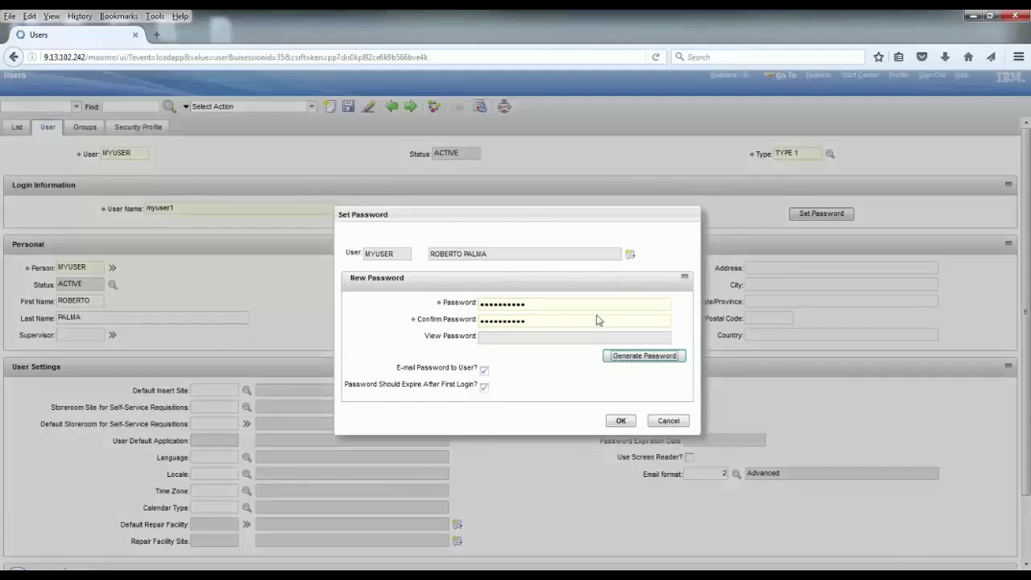
{"action": "left_click", "coordinate": [484, 387]}
{"action": "left_click", "coordinate": [619, 422]}
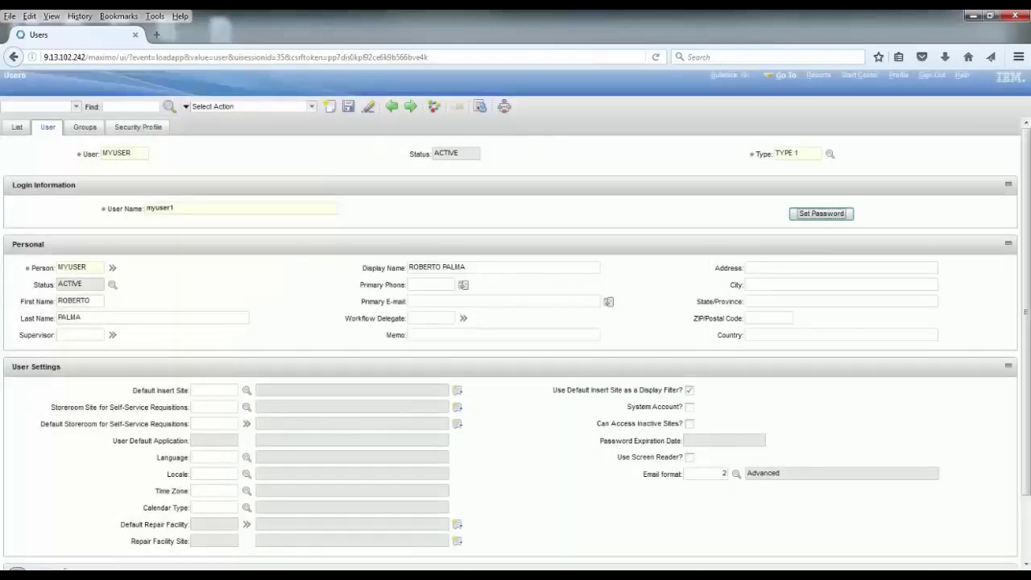
Set the default insert site to BEDFORD
{"action": "left_click", "coordinate": [213, 390]}
{"action": "type", "text": "bedford"}
{"action": "key", "text": "Tab"}
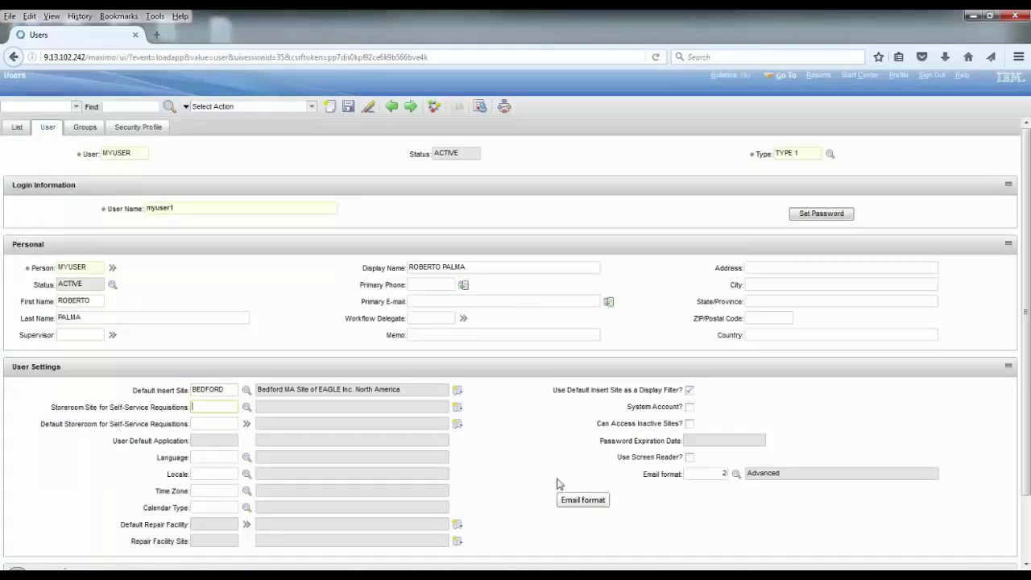
Save the user and review its Security Profile with Start Center expanded
{"action": "left_click", "coordinate": [348, 107]}
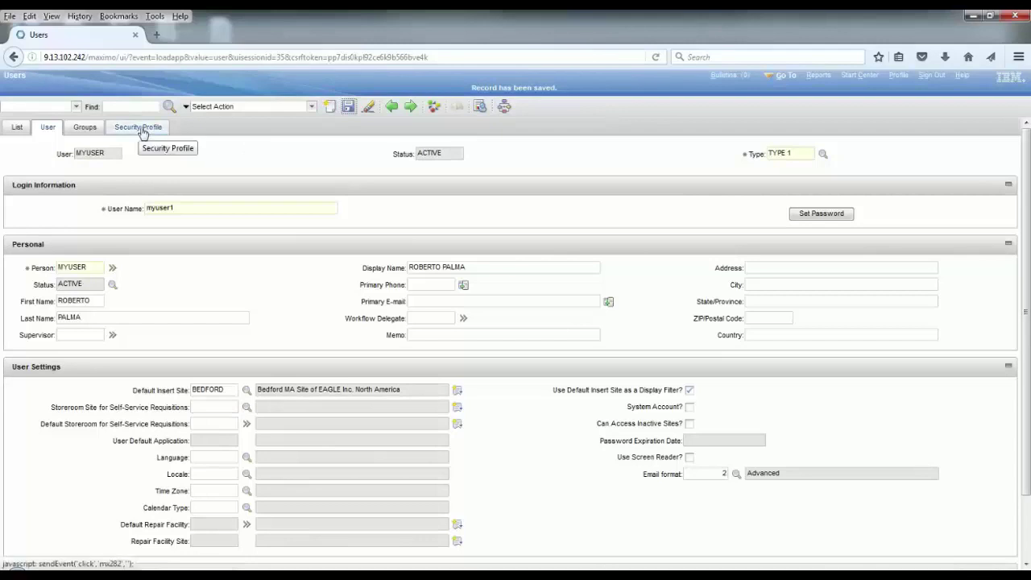
{"action": "left_click", "coordinate": [140, 129]}
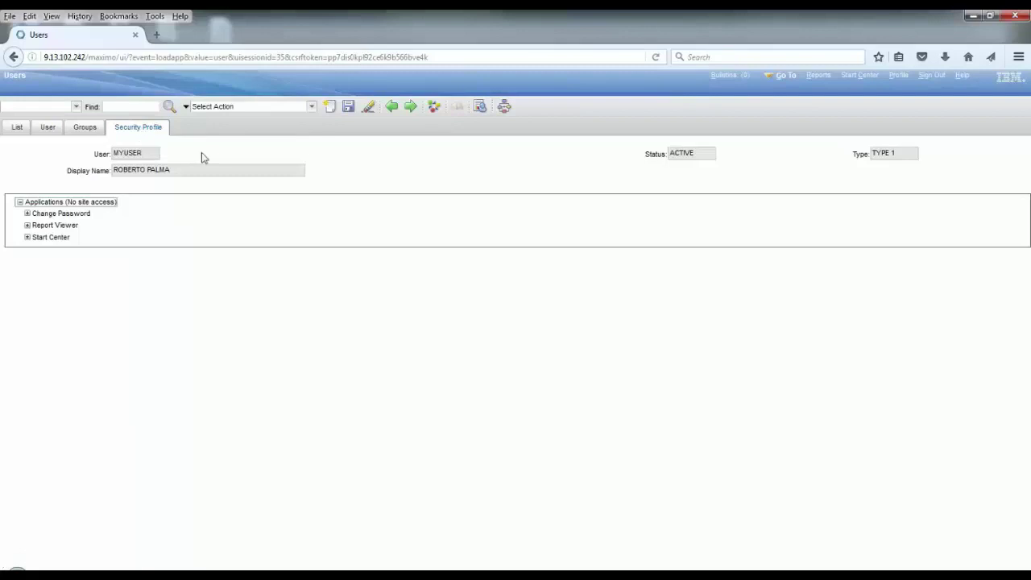
{"action": "left_click", "coordinate": [26, 237]}
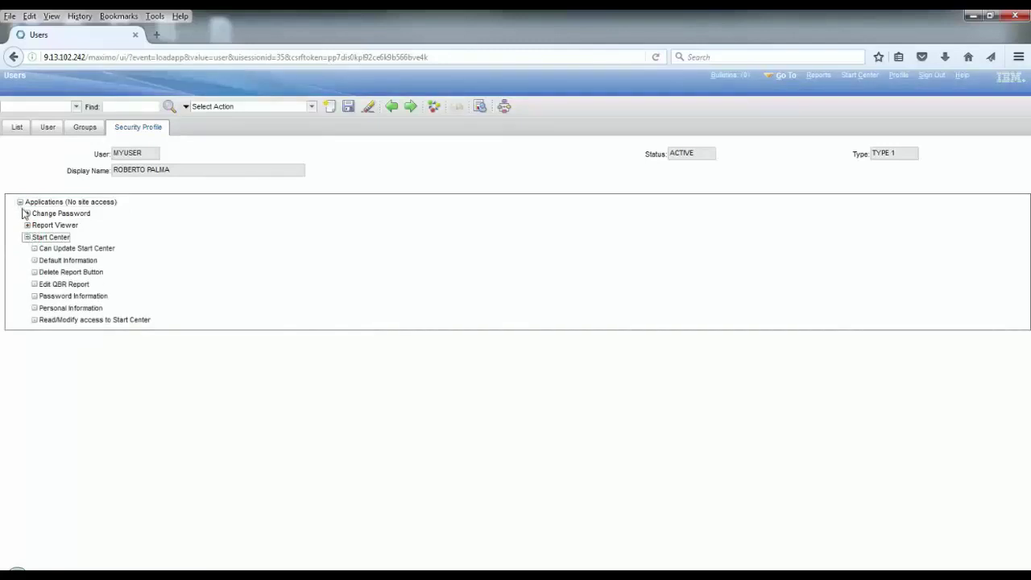
Add the MAXADMIN group to the user's groups and check the updated security profile
{"action": "left_click", "coordinate": [83, 129]}
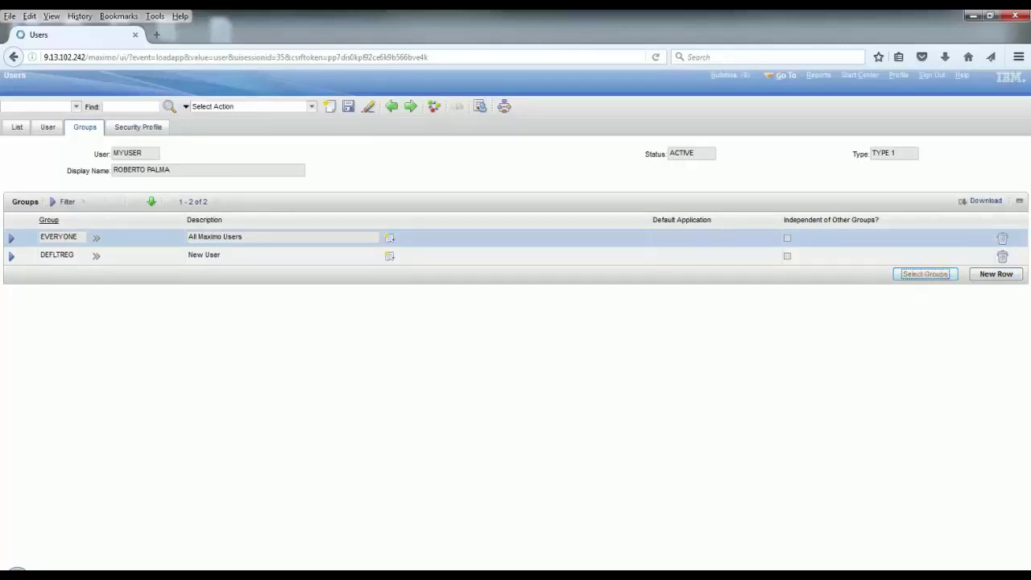
{"action": "left_click", "coordinate": [938, 278]}
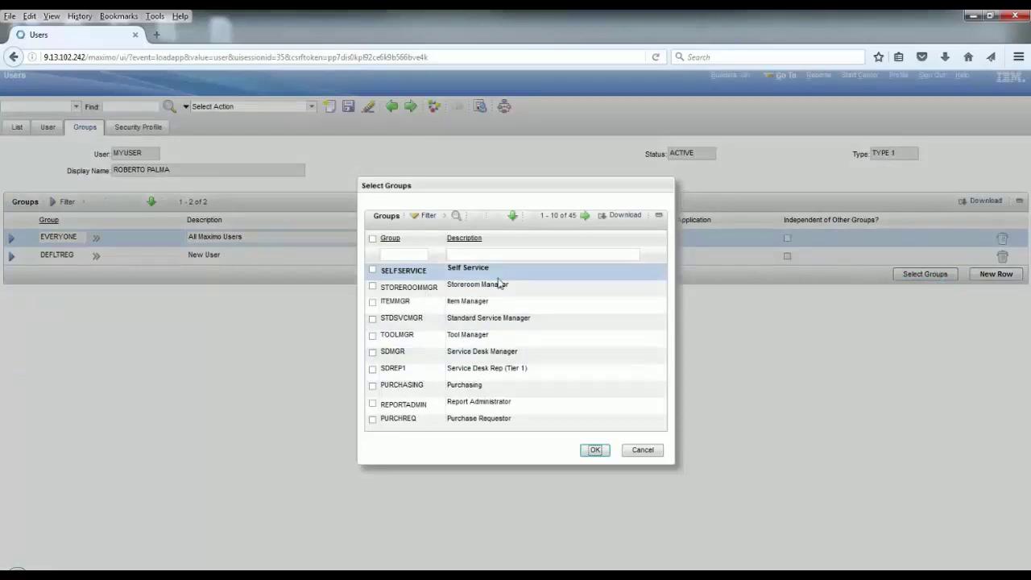
{"action": "left_click", "coordinate": [586, 216]}
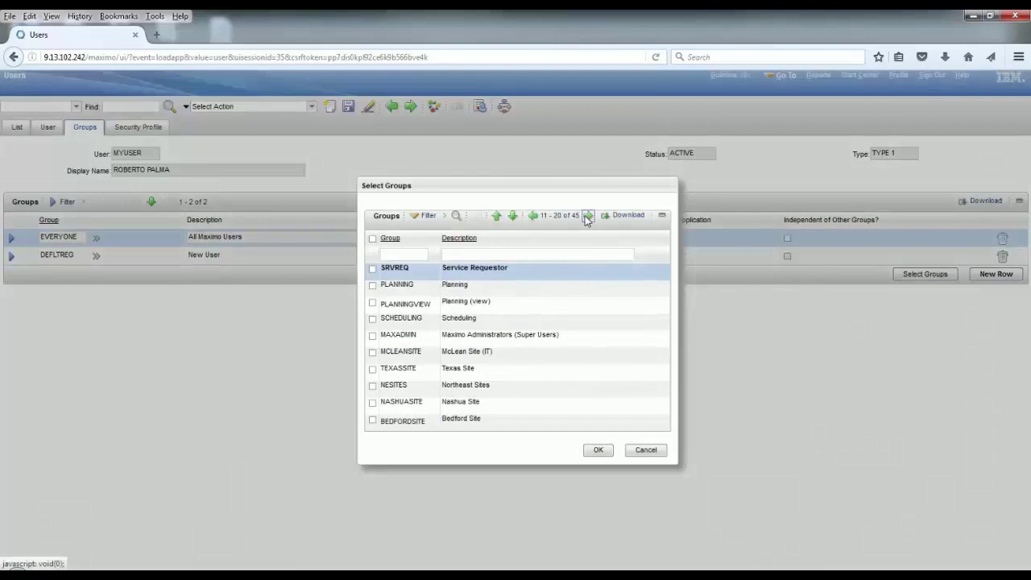
{"action": "left_click", "coordinate": [373, 335]}
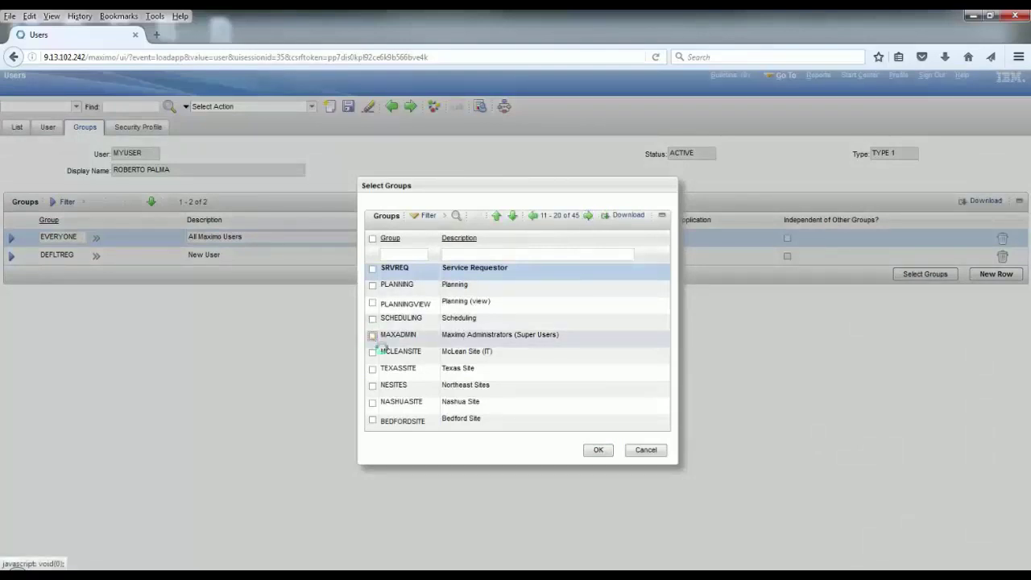
{"action": "left_click", "coordinate": [596, 451]}
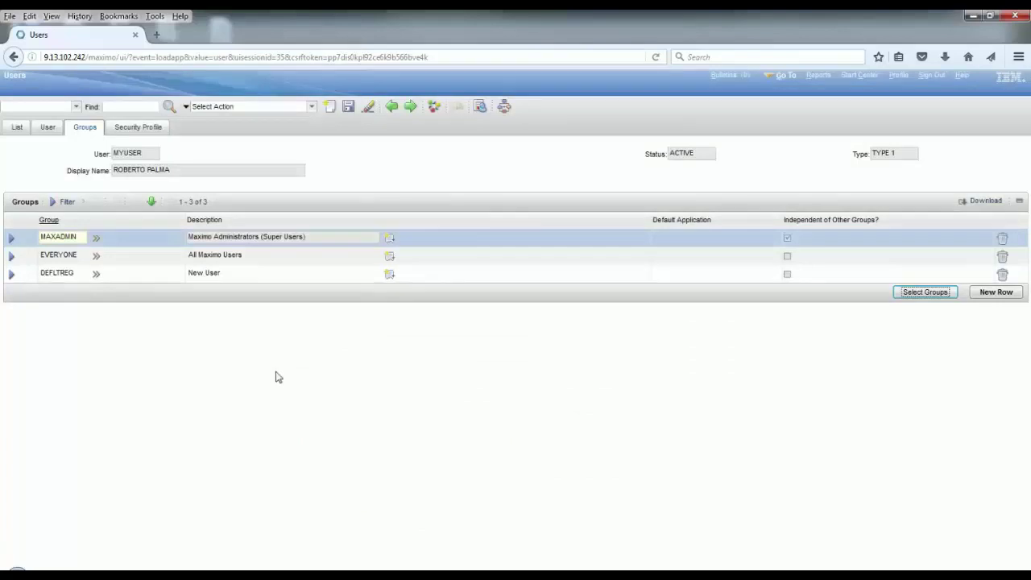
{"action": "left_click", "coordinate": [145, 129]}
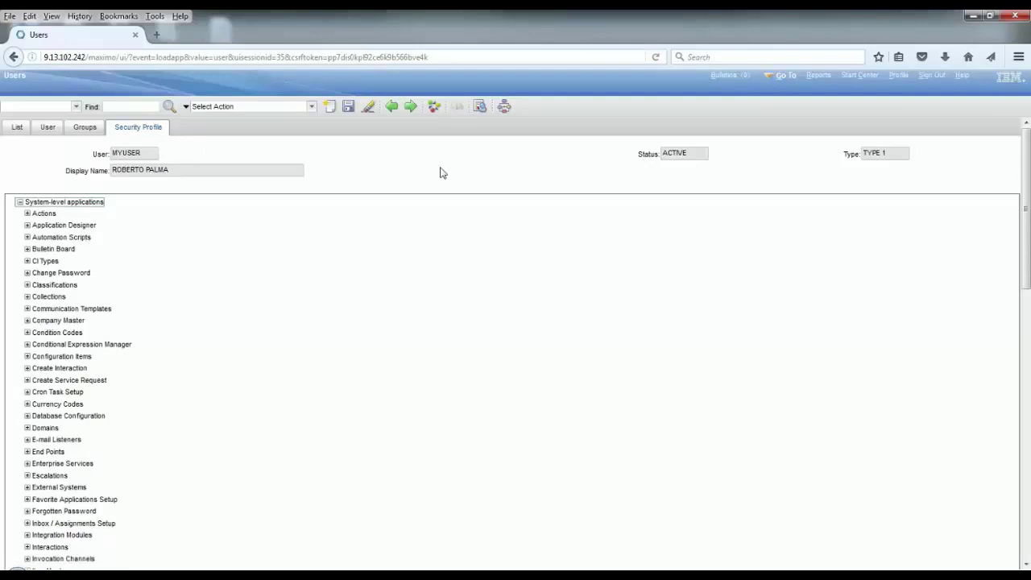
Save the user's MAXADMIN membership and sign out of Maximo
{"action": "left_click", "coordinate": [349, 108]}
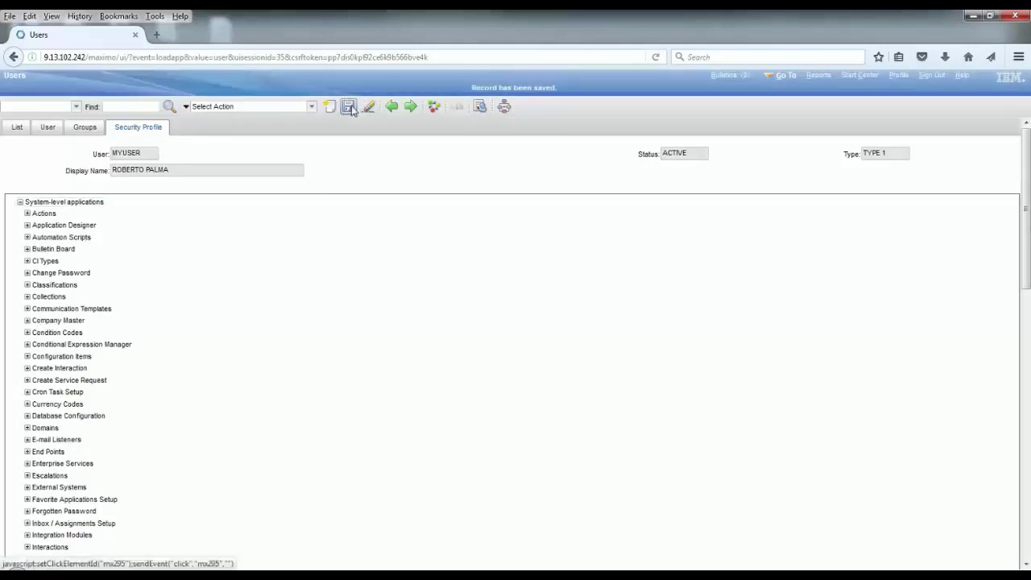
{"action": "left_click", "coordinate": [932, 76]}
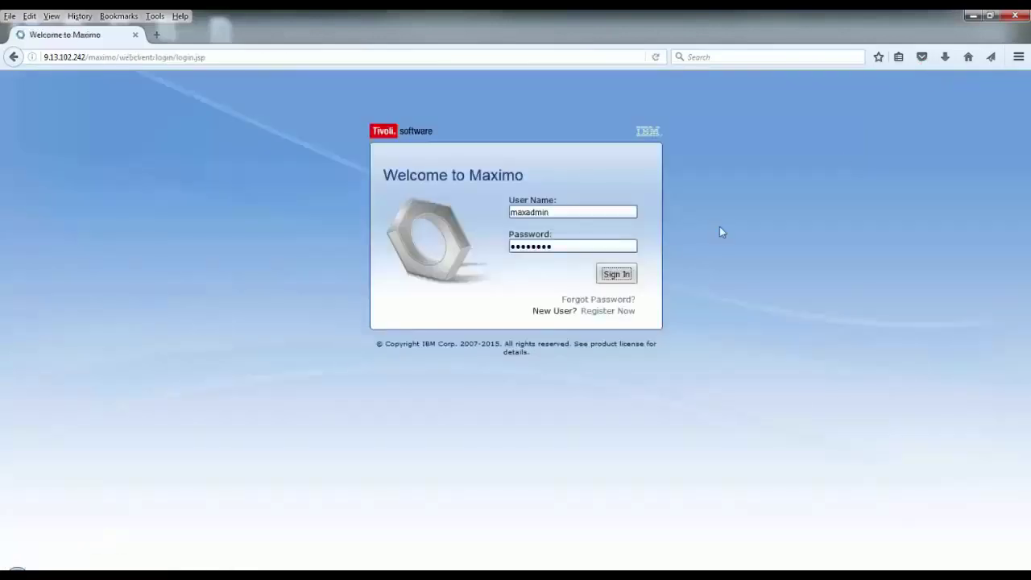
Sign in with the new 'myuser' login and its password, then open the Go To menu
{"action": "key", "text": "shift+Tab"}
{"action": "type", "text": "myuser1"}
{"action": "key", "text": "Tab"}
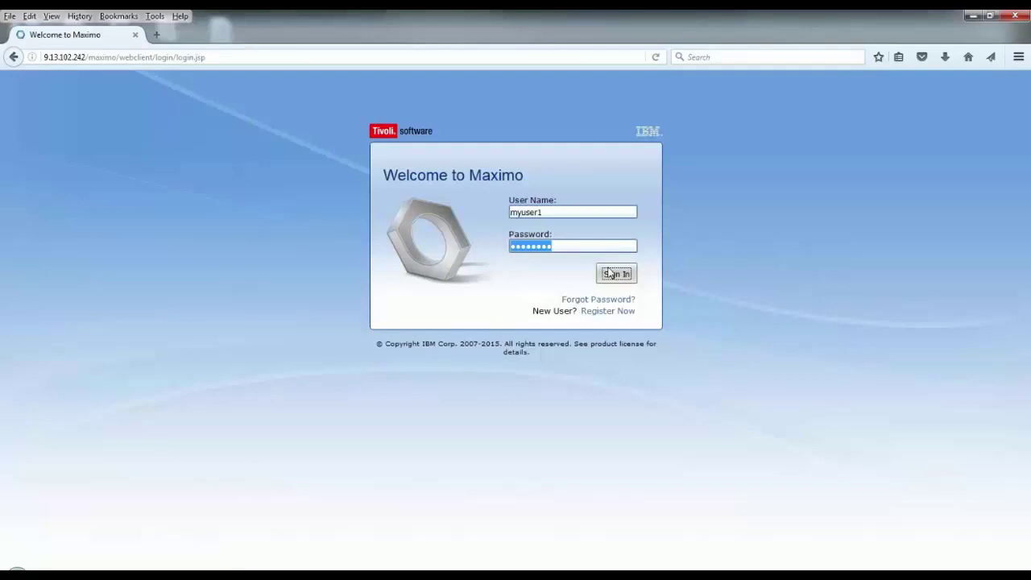
{"action": "left_click", "coordinate": [614, 274]}
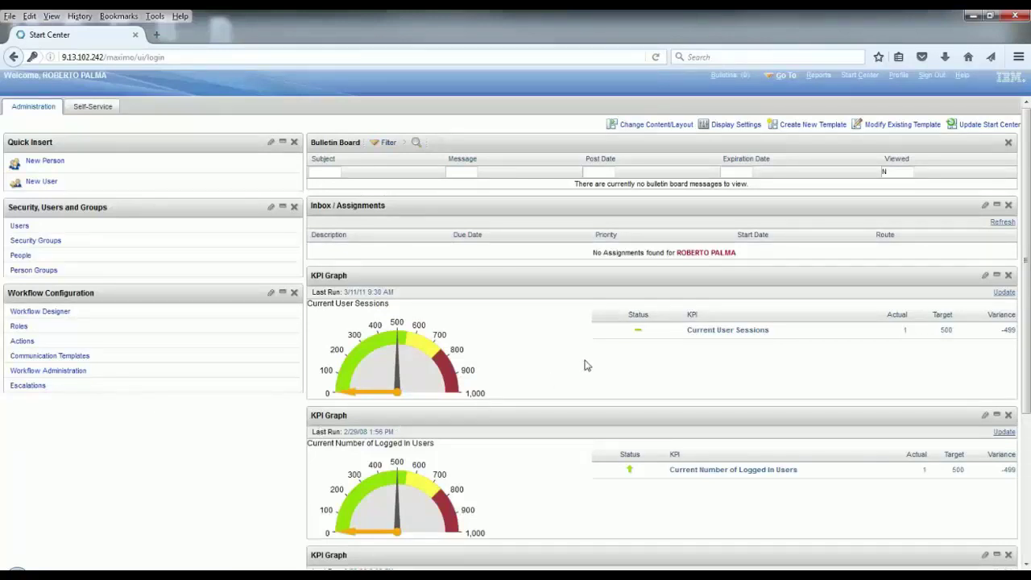
{"action": "left_click", "coordinate": [785, 75]}
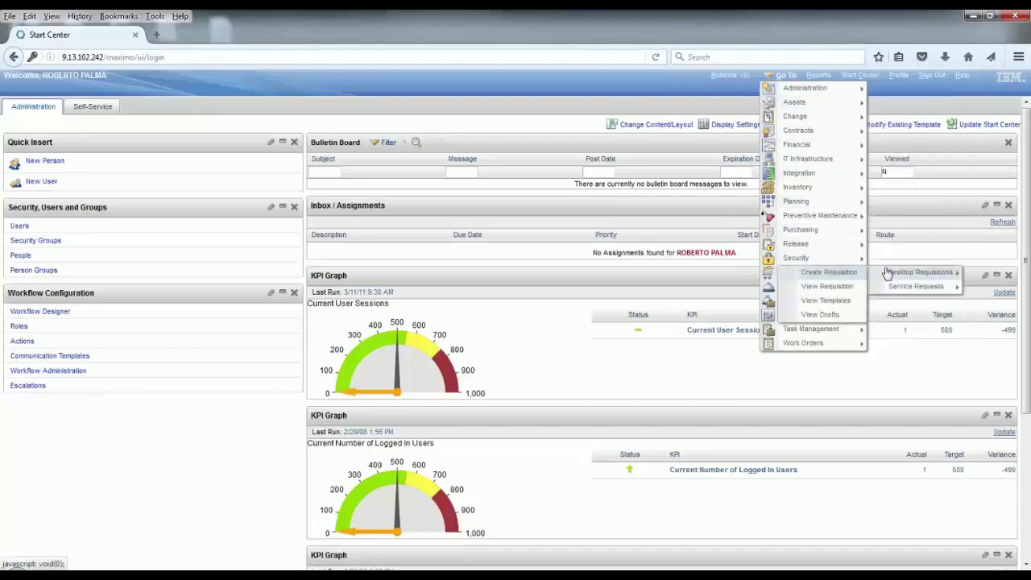
{"action": "mouse_move", "coordinate": [828, 272]}
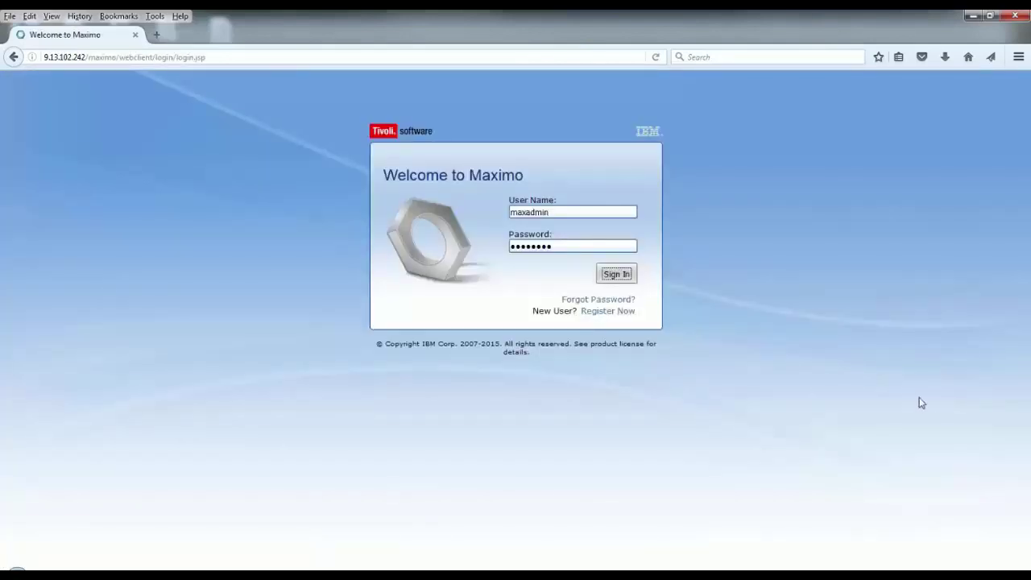